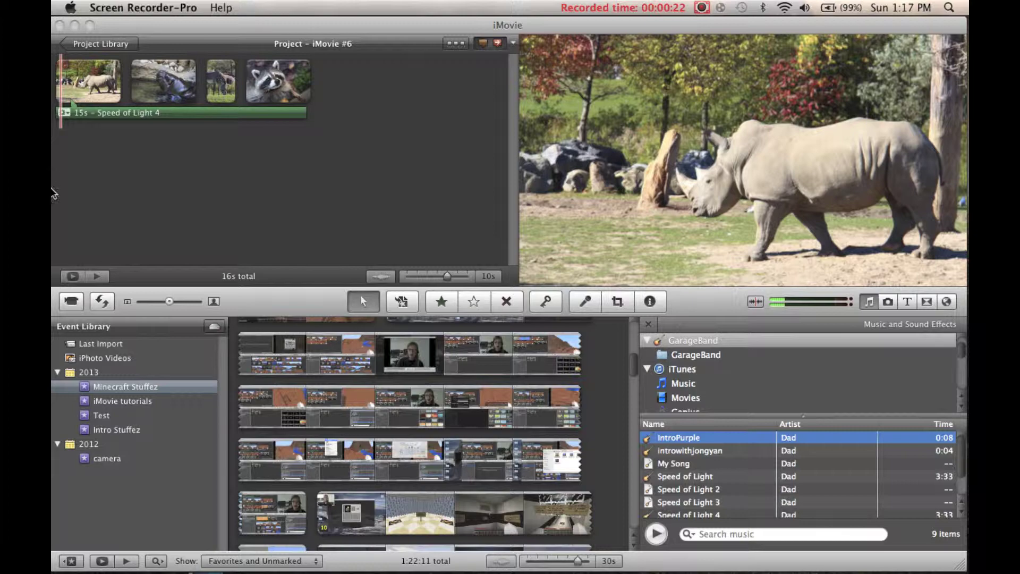
# - Bring the iMovie window with the animal photo project to the front
pyautogui.click(85, 185)
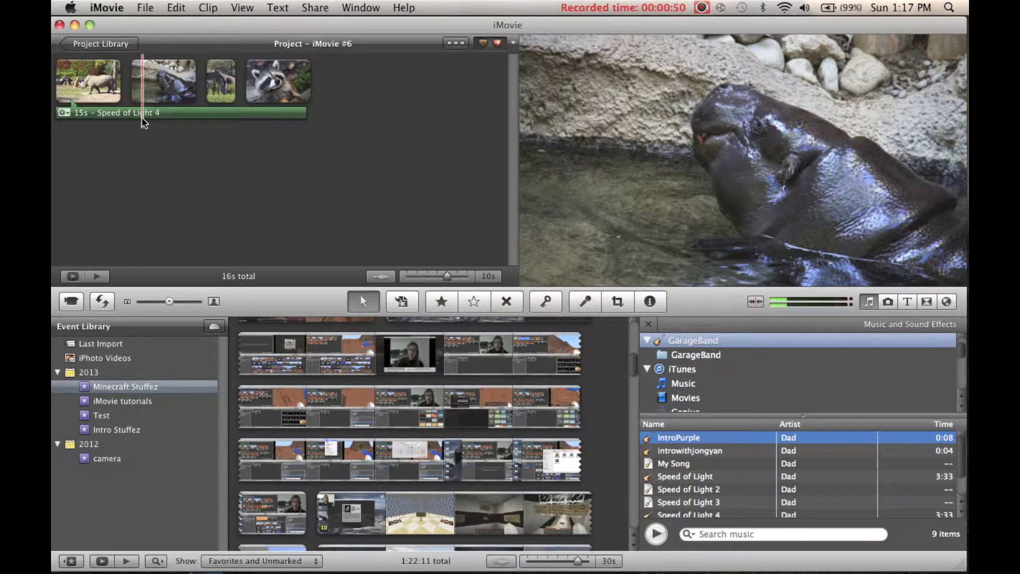
# - Lower the Speed of Light 4 music volume to 69% and play the project
pyautogui.doubleClick(141, 117)
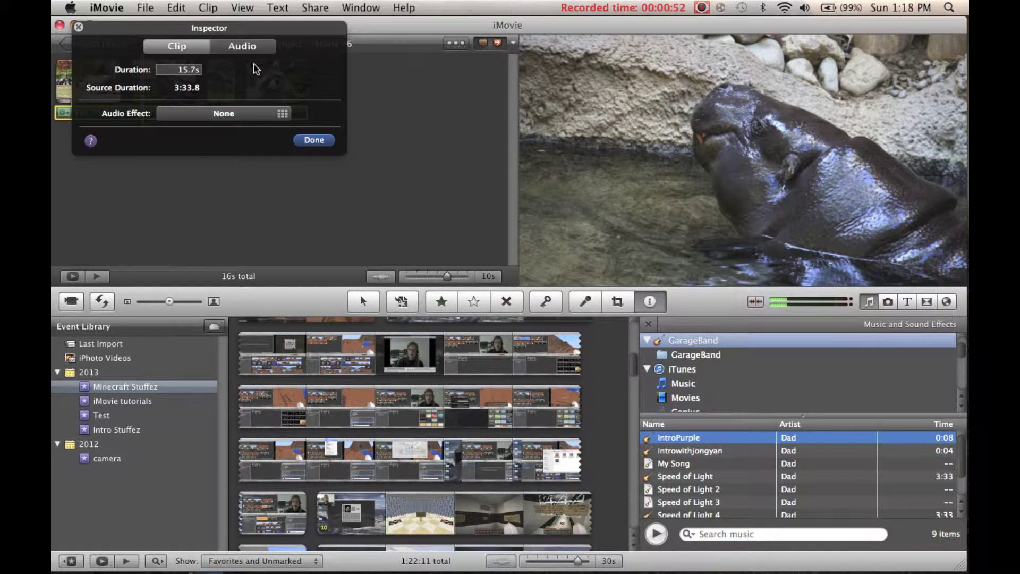
pyautogui.click(252, 52)
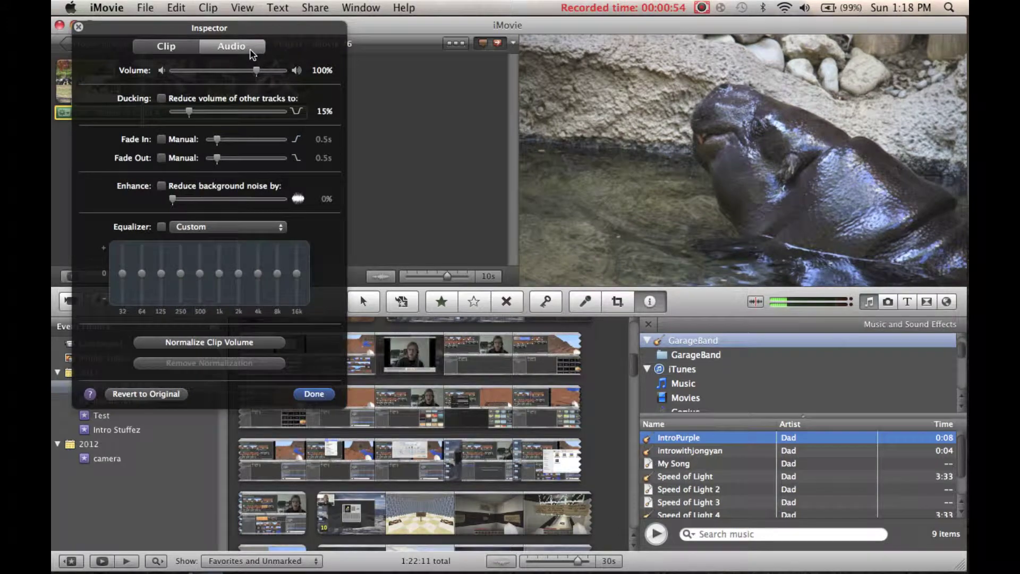
pyautogui.moveTo(234, 71); pyautogui.dragTo(227, 77)
pyautogui.click(313, 394)
pyautogui.press('space')
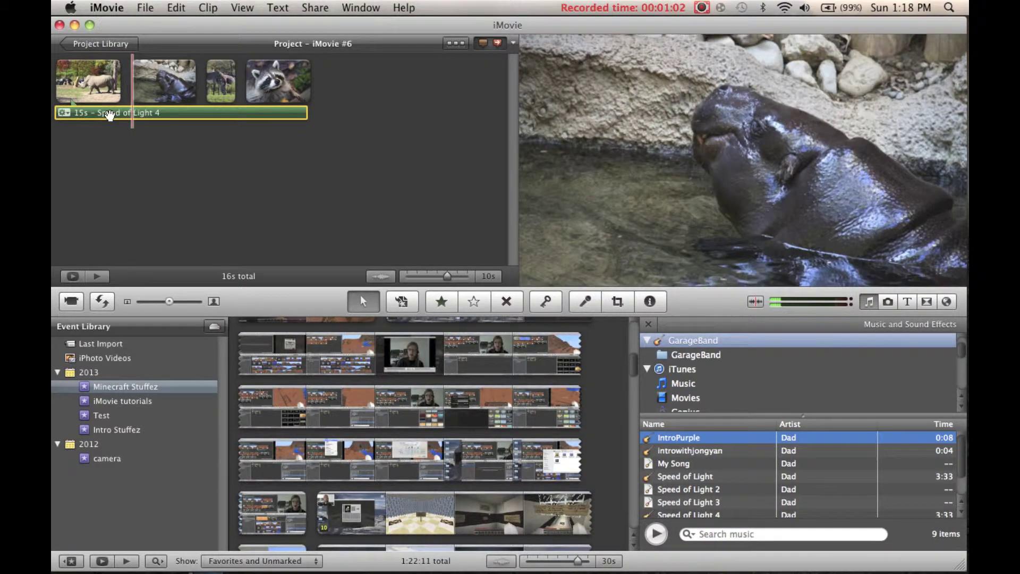
# - Raise the music volume to 167%
pyautogui.doubleClick(133, 112)
pyautogui.click(243, 48)
pyautogui.moveTo(257, 70); pyautogui.dragTo(269, 74)
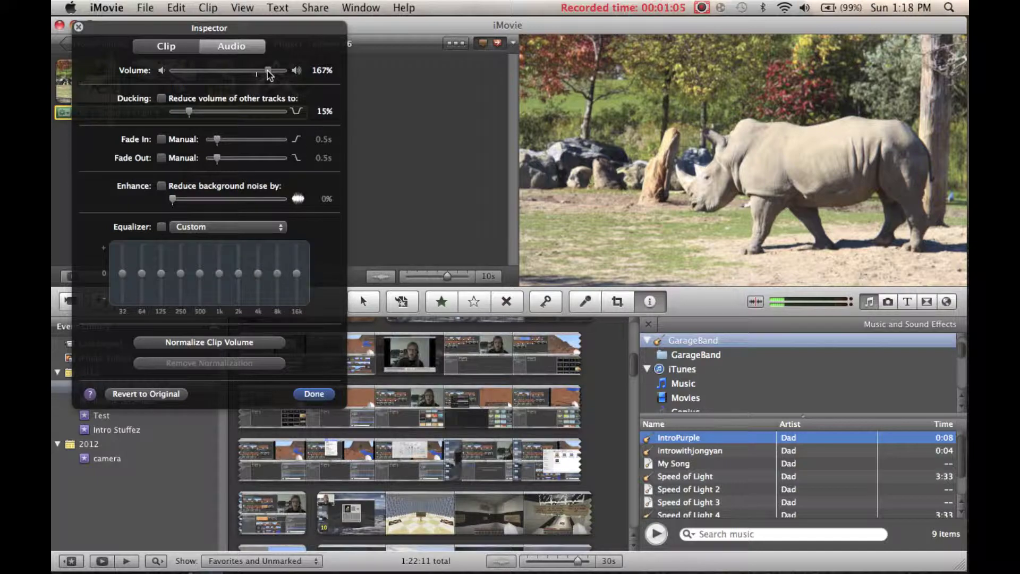
pyautogui.click(314, 394)
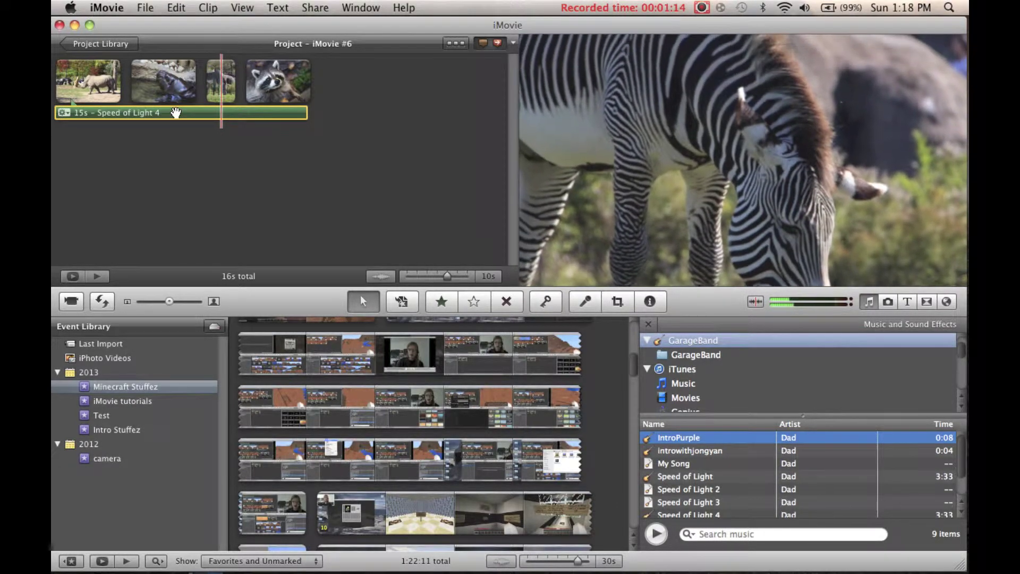
# - Bring the music volume back down to 91%
pyautogui.doubleClick(175, 112)
pyautogui.click(239, 42)
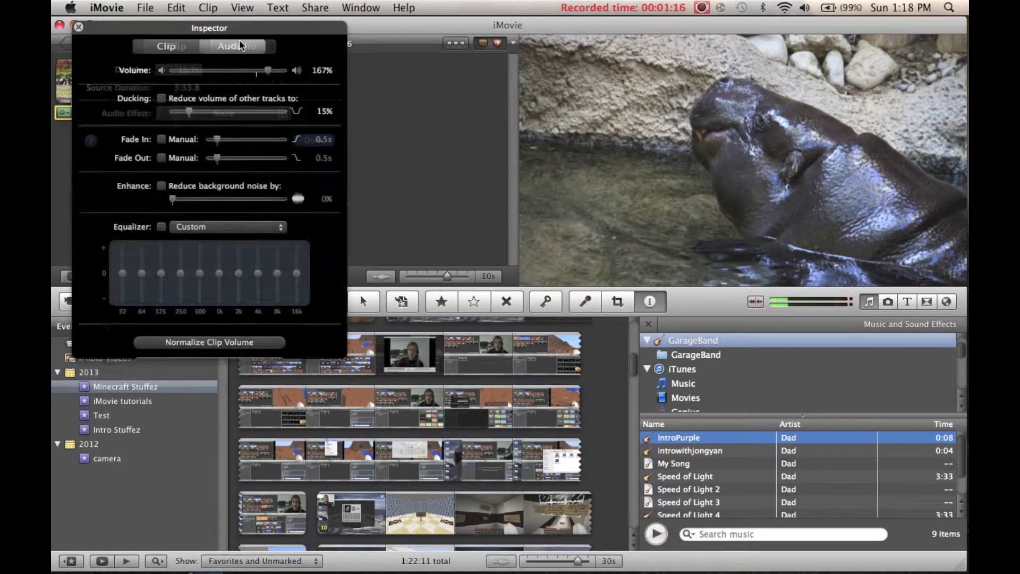
pyautogui.moveTo(251, 70); pyautogui.dragTo(252, 75)
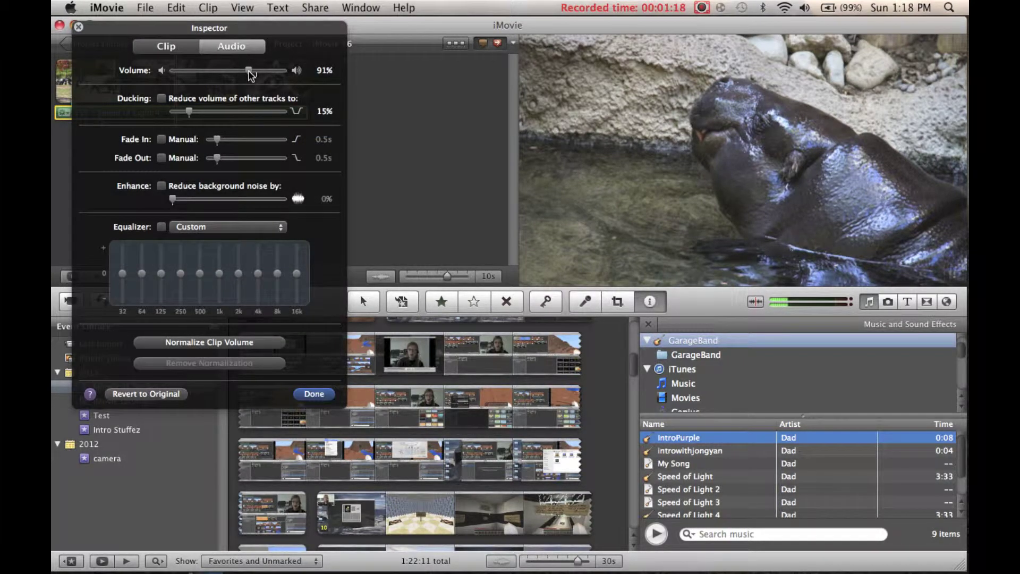
pyautogui.click(324, 398)
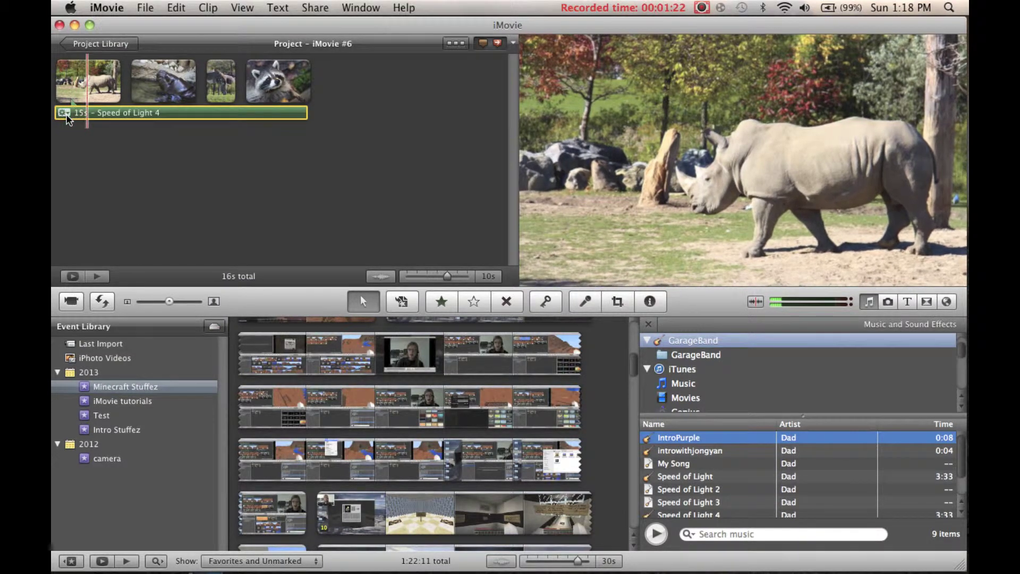
# - Apply the Shortwave Radio audio effect to the Speed of Light 4 music and play it
pyautogui.doubleClick(101, 109)
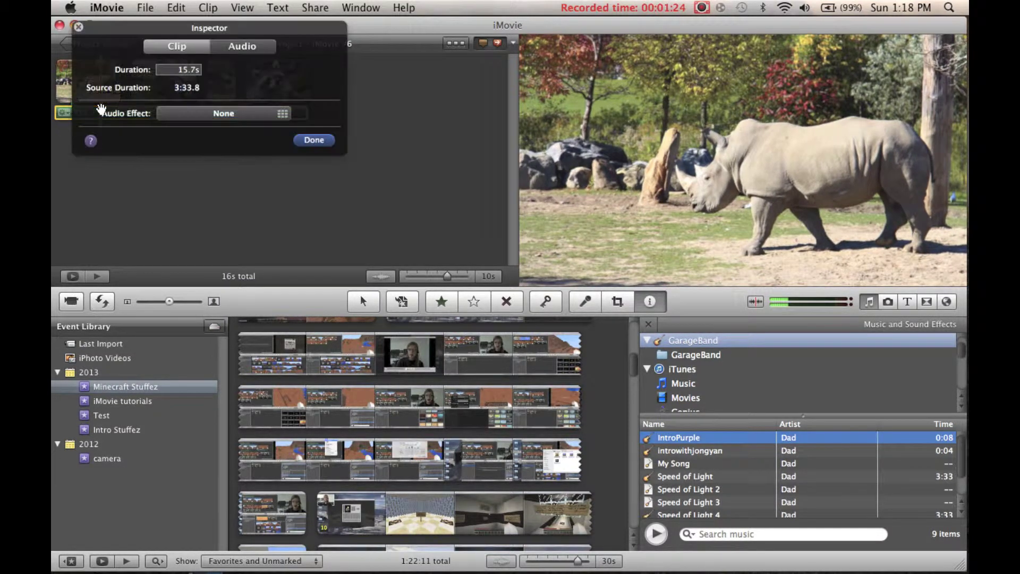
pyautogui.click(172, 114)
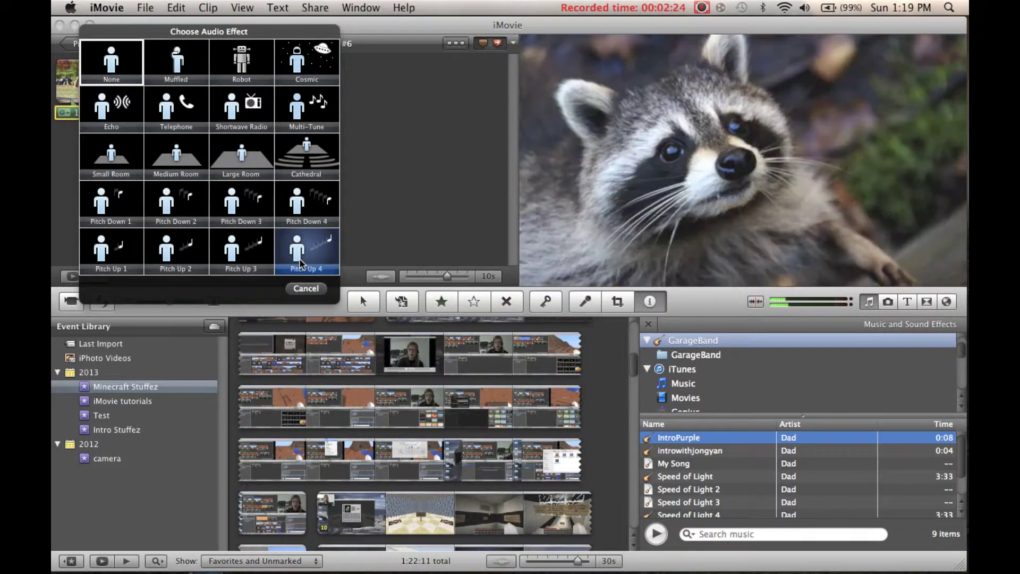
pyautogui.click(239, 101)
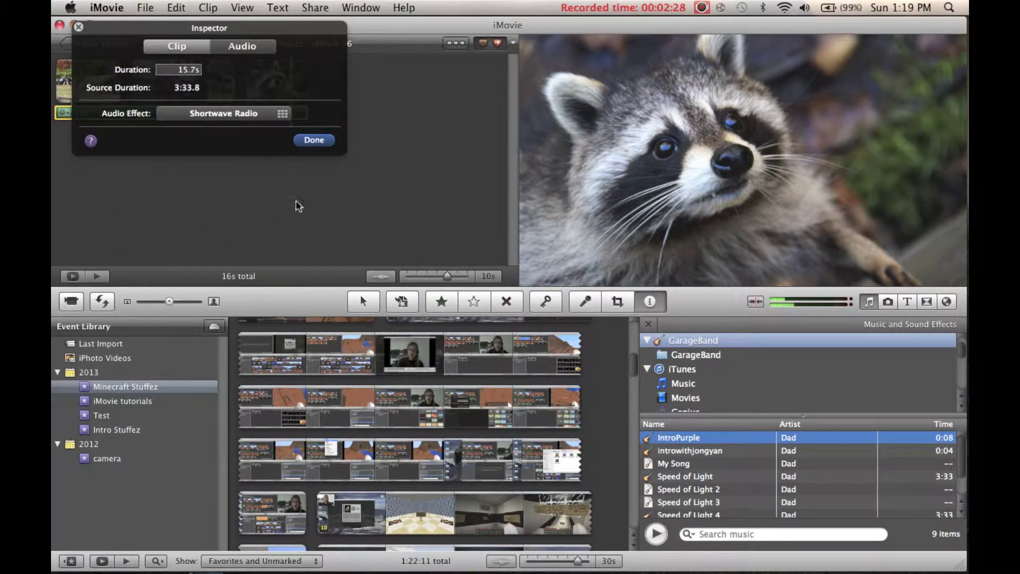
pyautogui.click(316, 140)
pyautogui.press('space')
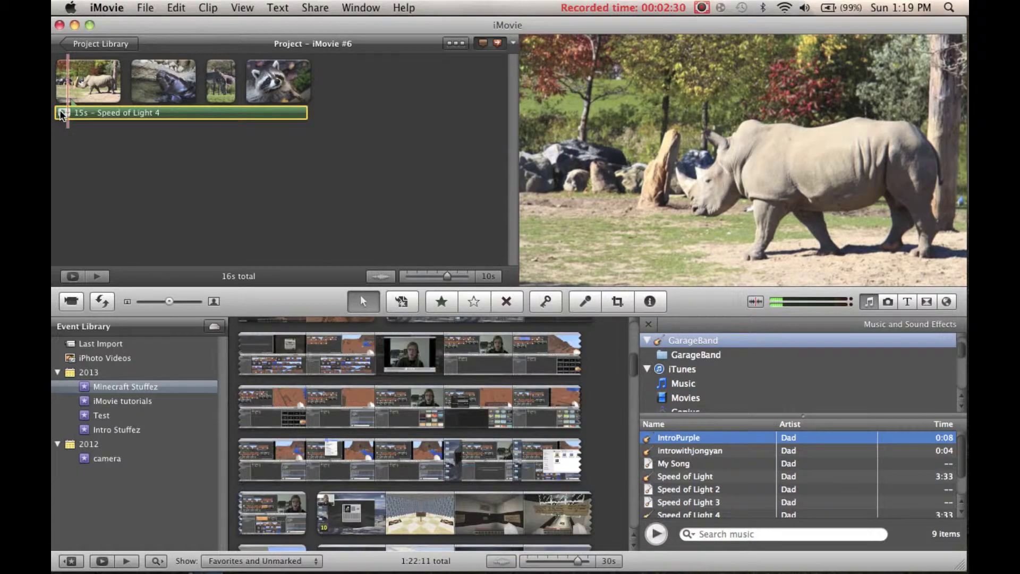
# - Turn on ducking of other tracks for the music at 100%
pyautogui.click(232, 103)
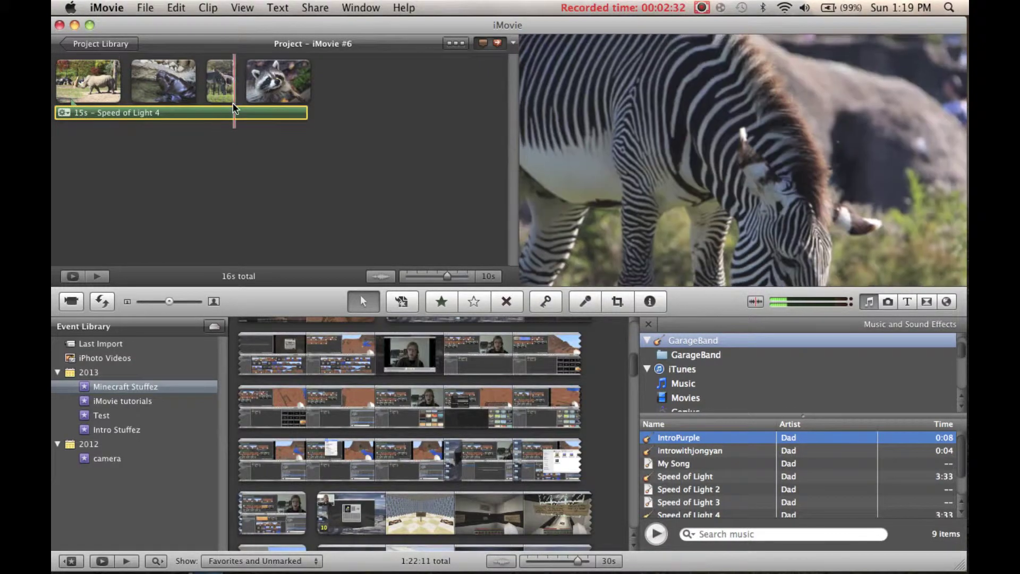
pyautogui.press('space')
pyautogui.doubleClick(235, 112)
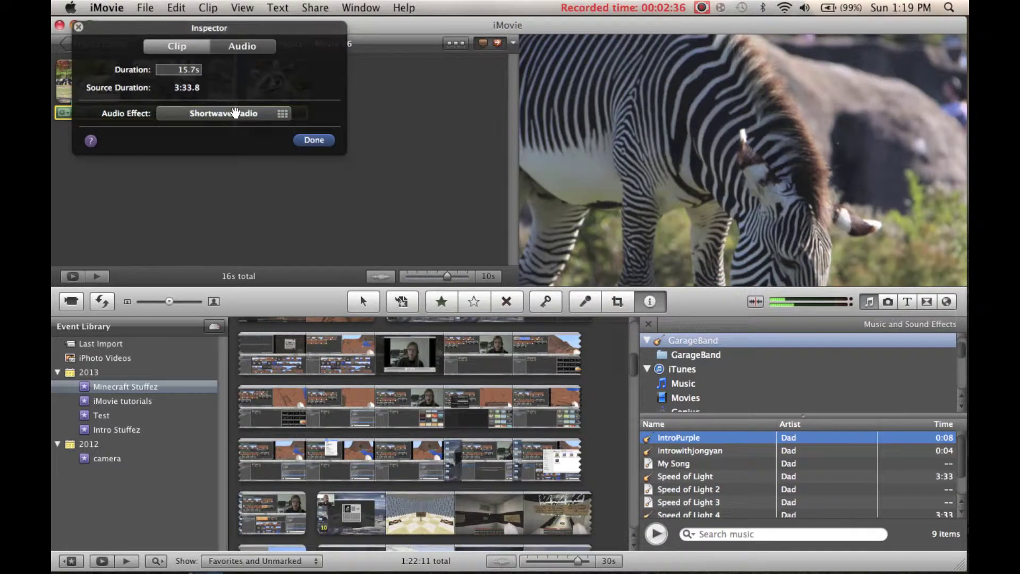
pyautogui.click(240, 47)
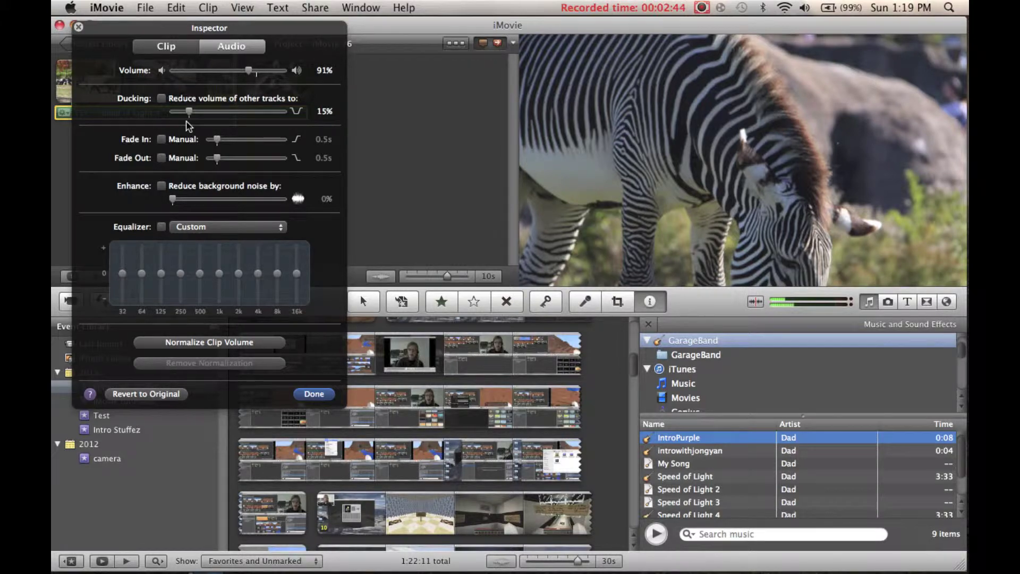
pyautogui.moveTo(84, 32); pyautogui.dragTo(356, 46)
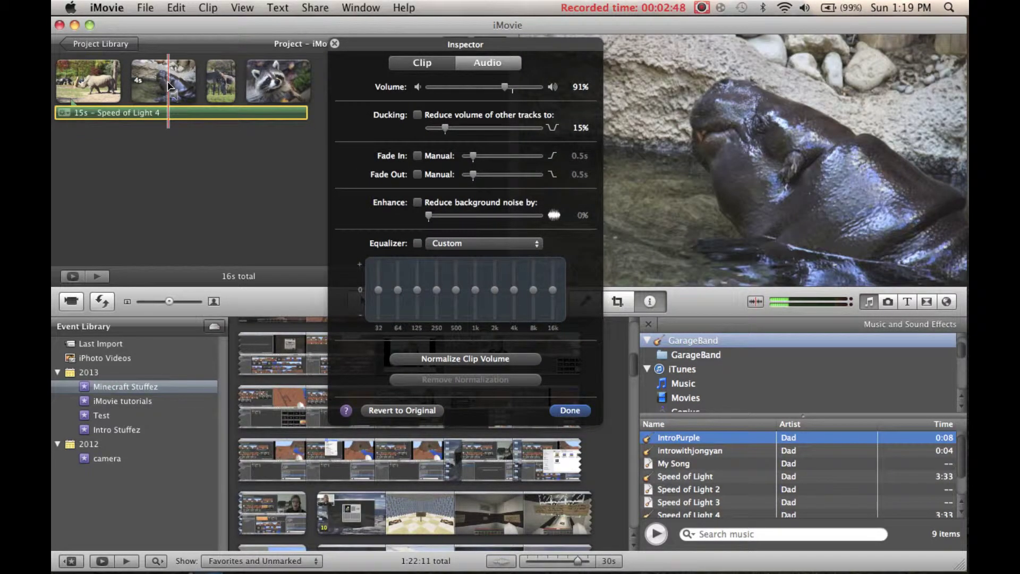
pyautogui.click(418, 115)
pyautogui.moveTo(449, 131); pyautogui.dragTo(553, 130)
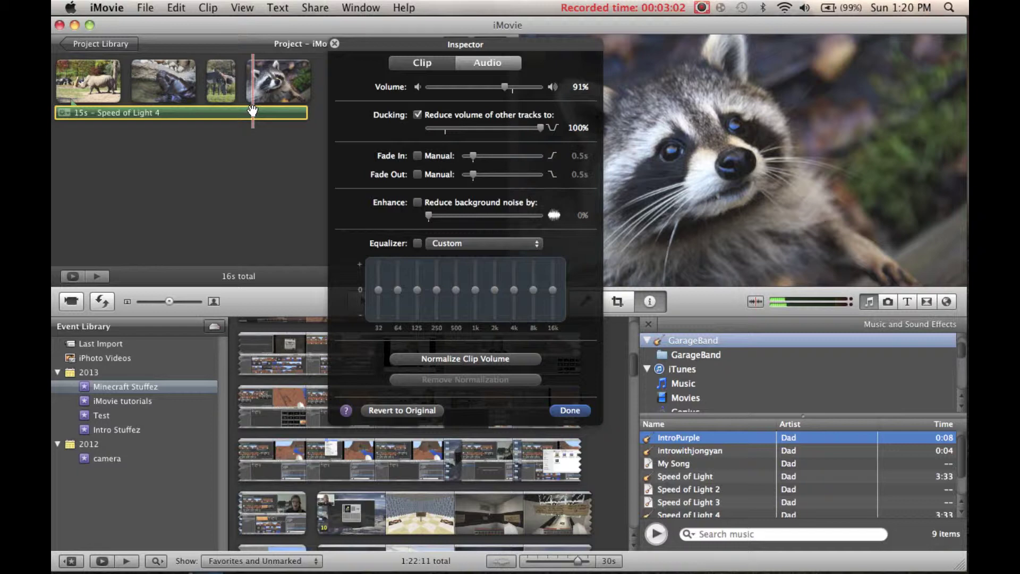
# - Add 5.0-second manual fade-in and fade-out to the music, then play it
pyautogui.click(417, 155)
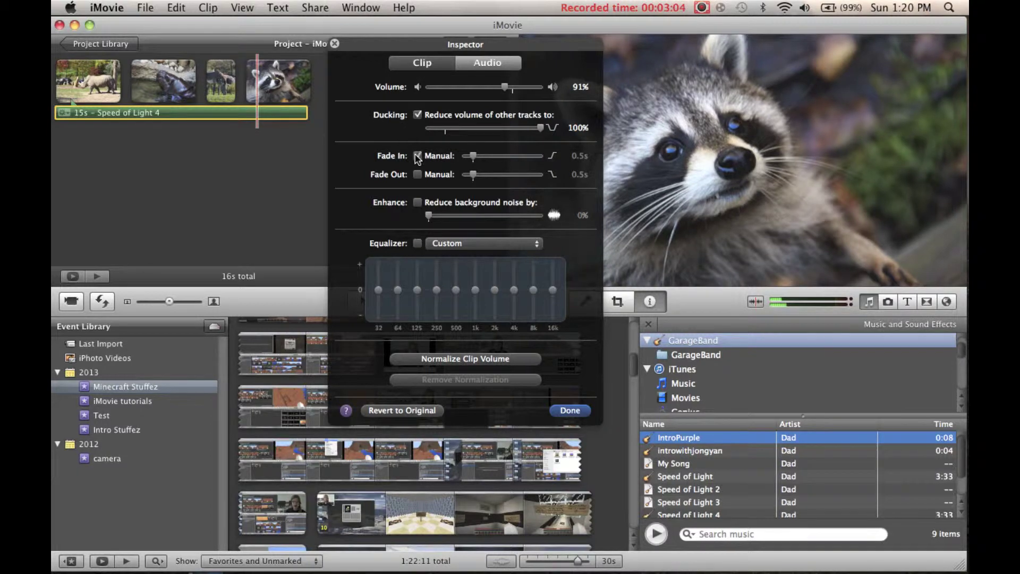
pyautogui.moveTo(473, 156); pyautogui.dragTo(555, 156)
pyautogui.click(418, 175)
pyautogui.moveTo(475, 178); pyautogui.dragTo(596, 179)
pyautogui.click(570, 410)
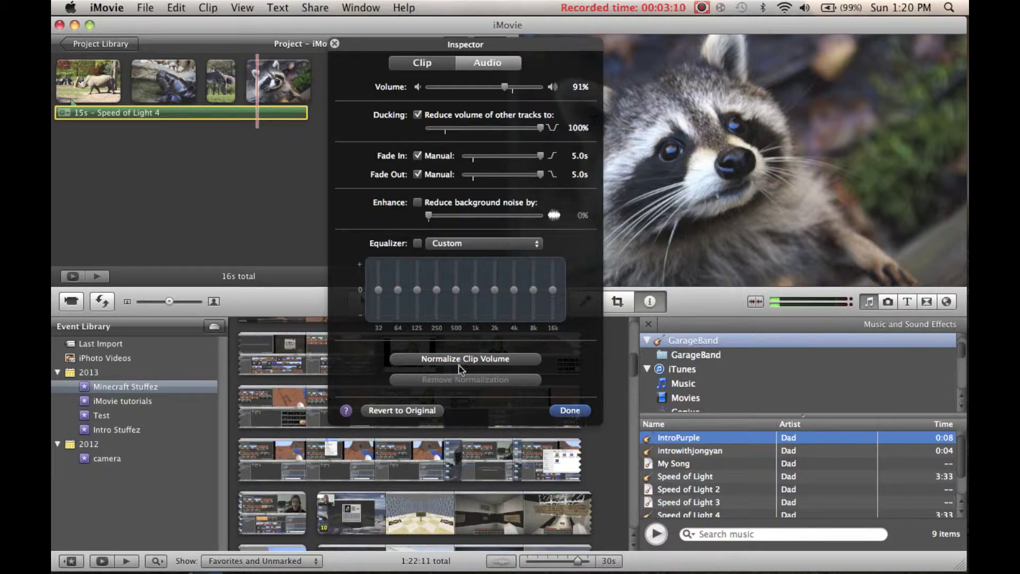
pyautogui.press('space')
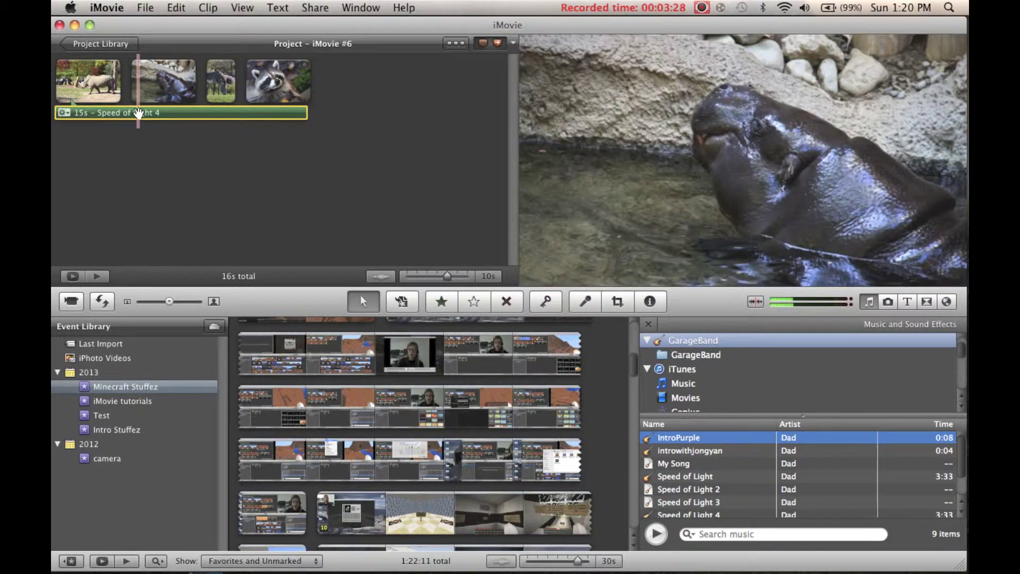
# - Apply the Telephone audio effect to the music clip
pyautogui.doubleClick(138, 113)
pyautogui.click(487, 62)
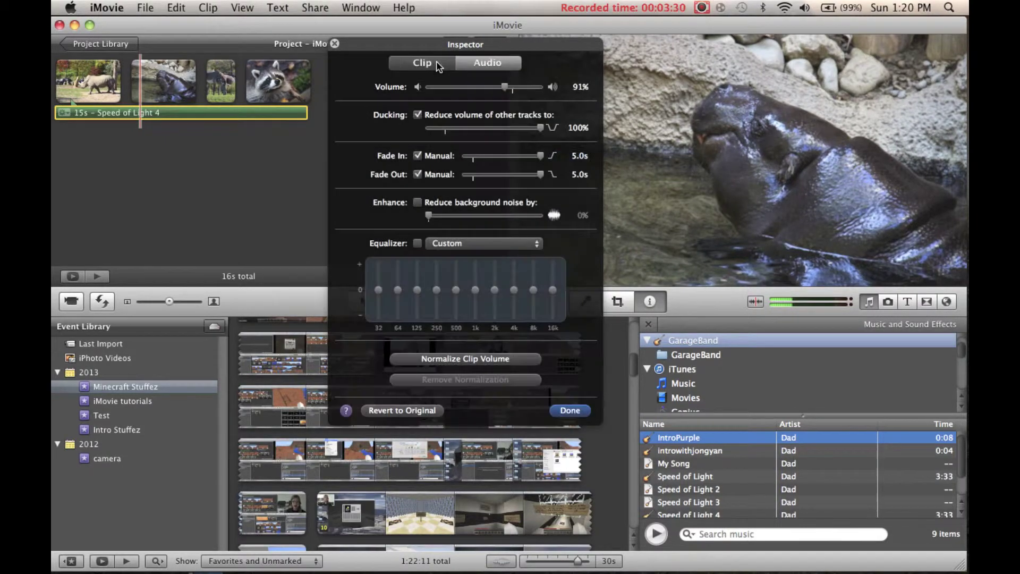
pyautogui.click(437, 63)
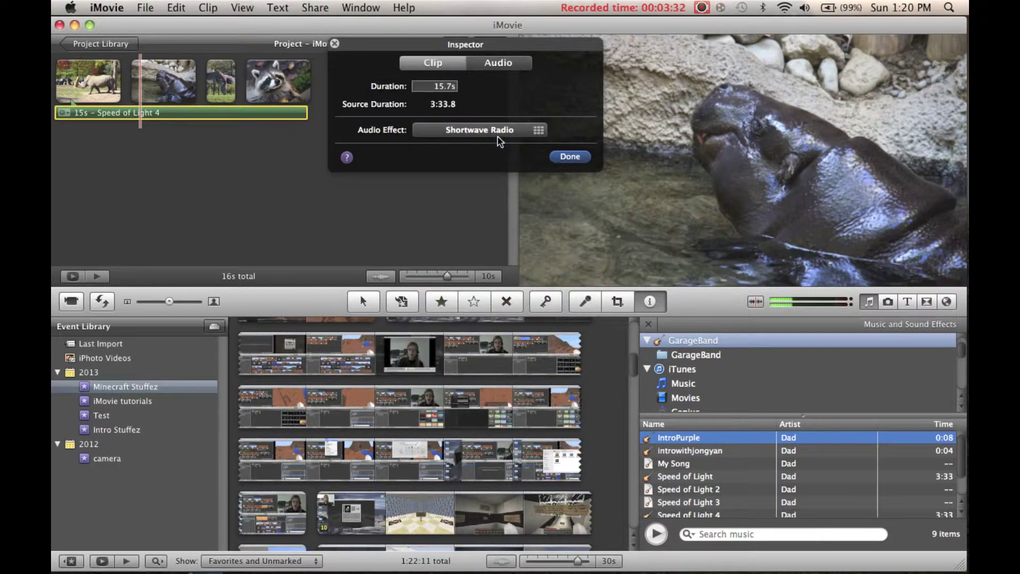
pyautogui.click(497, 137)
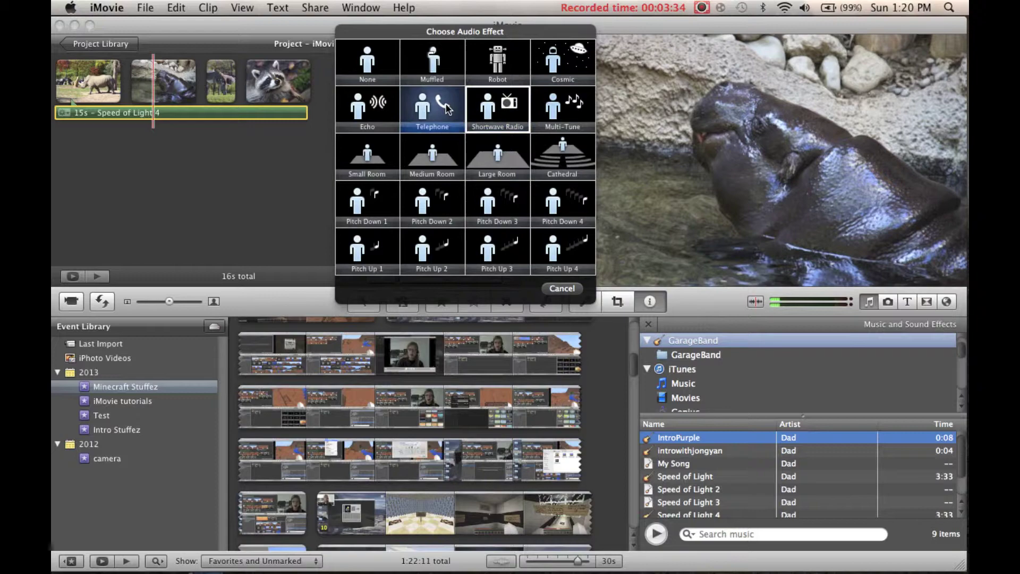
pyautogui.click(435, 109)
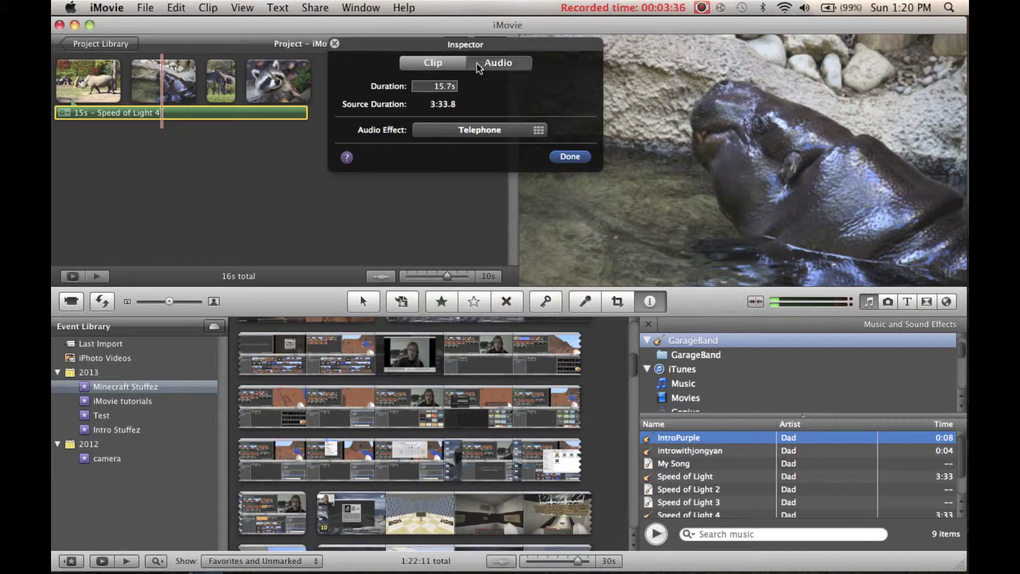
# - Set the music's equalizer to the Voice Enhance preset
pyautogui.click(479, 65)
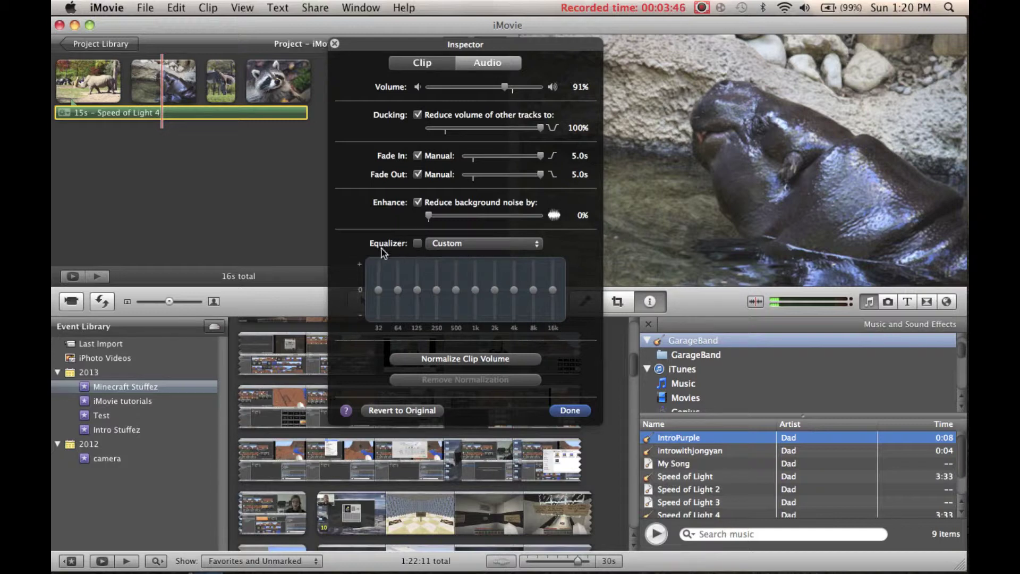
pyautogui.click(520, 249)
pyautogui.click(508, 255)
pyautogui.click(501, 243)
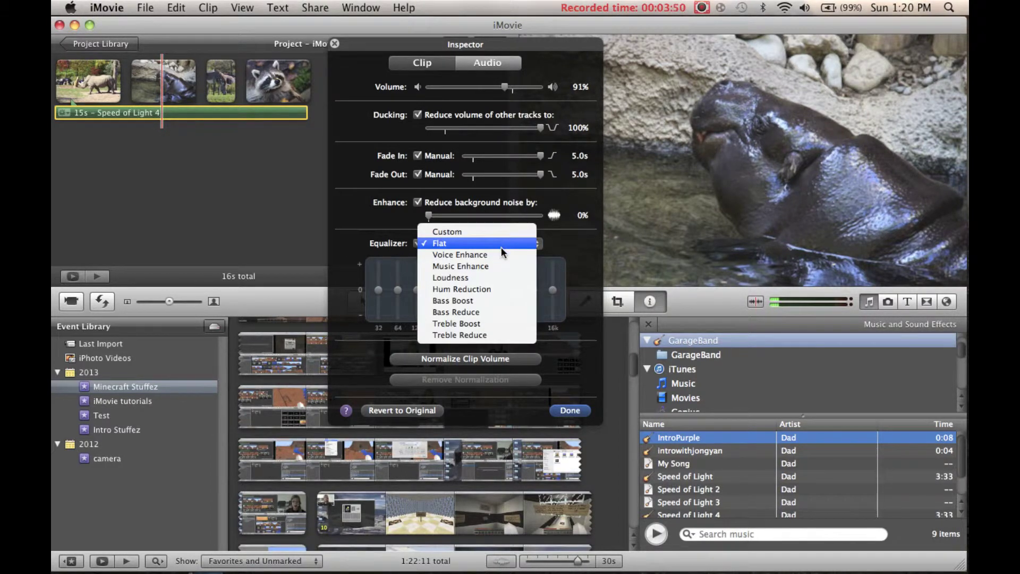
pyautogui.click(499, 255)
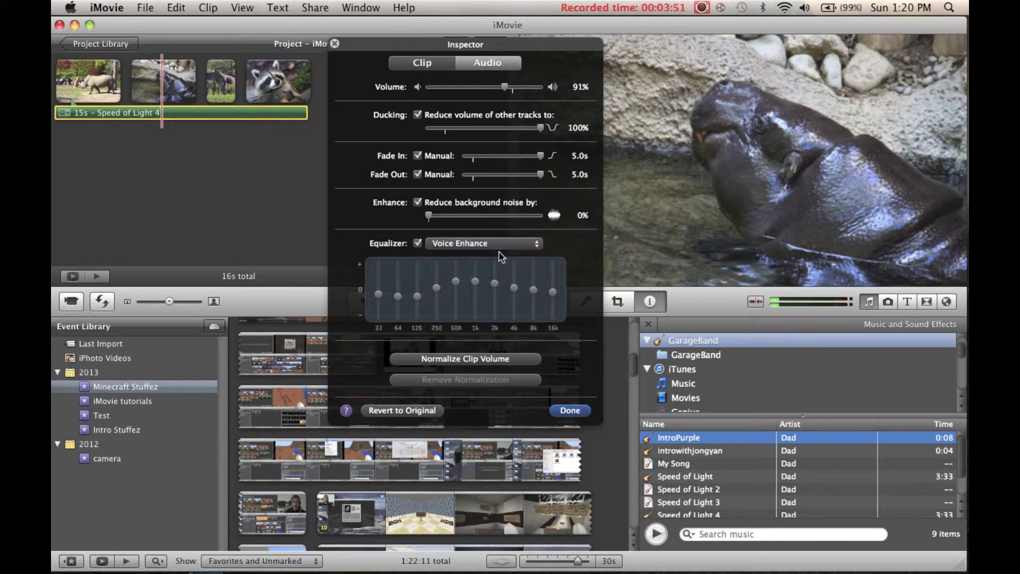
pyautogui.click(564, 408)
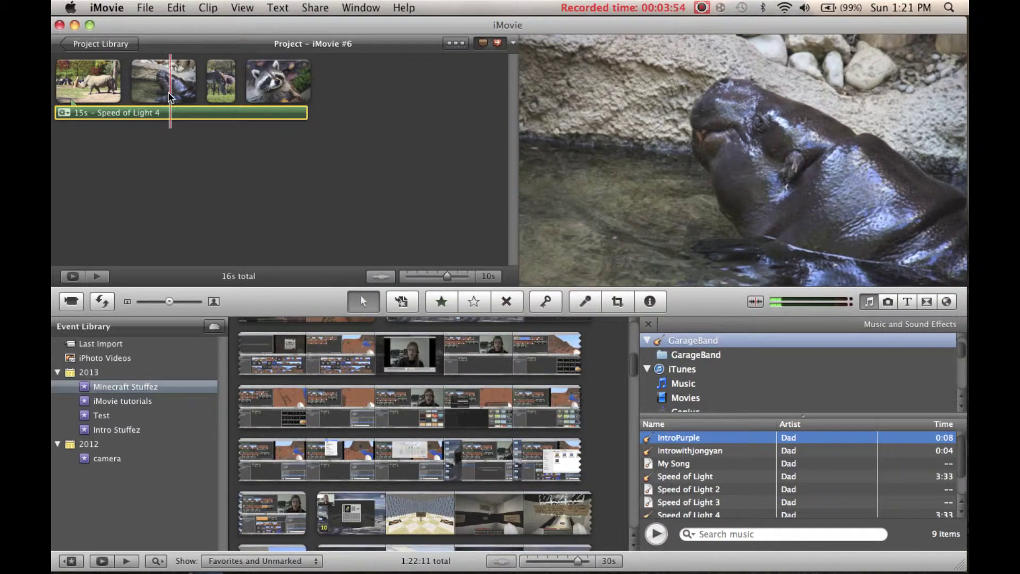
# - Set the music clip's audio effect to None
pyautogui.doubleClick(171, 110)
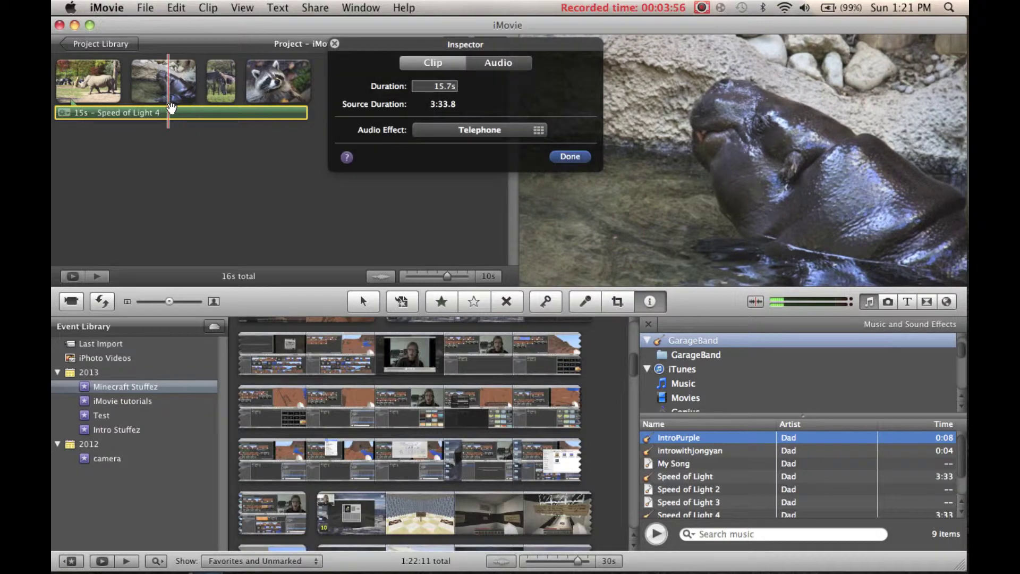
pyautogui.click(492, 62)
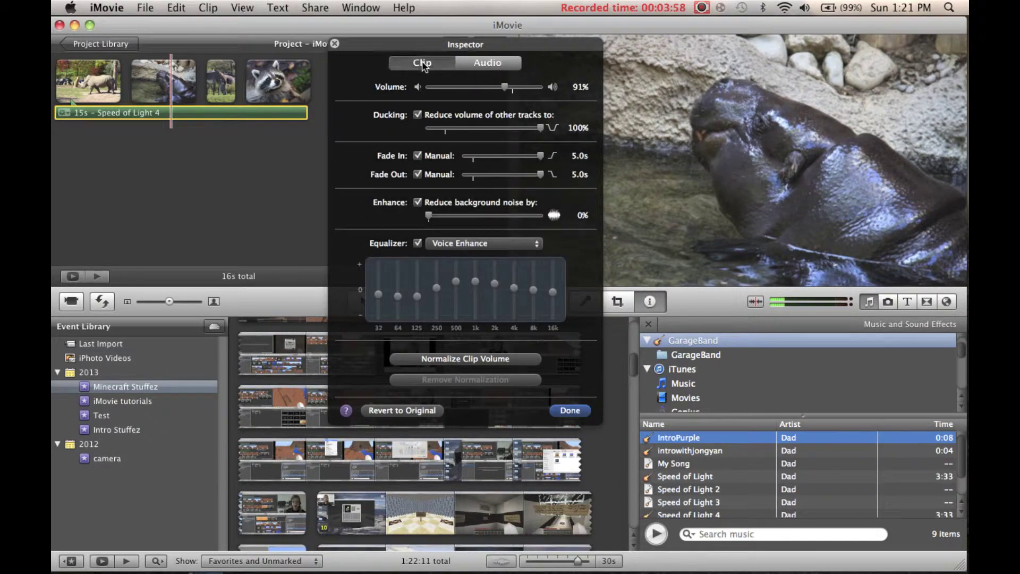
pyautogui.click(422, 64)
pyautogui.click(492, 132)
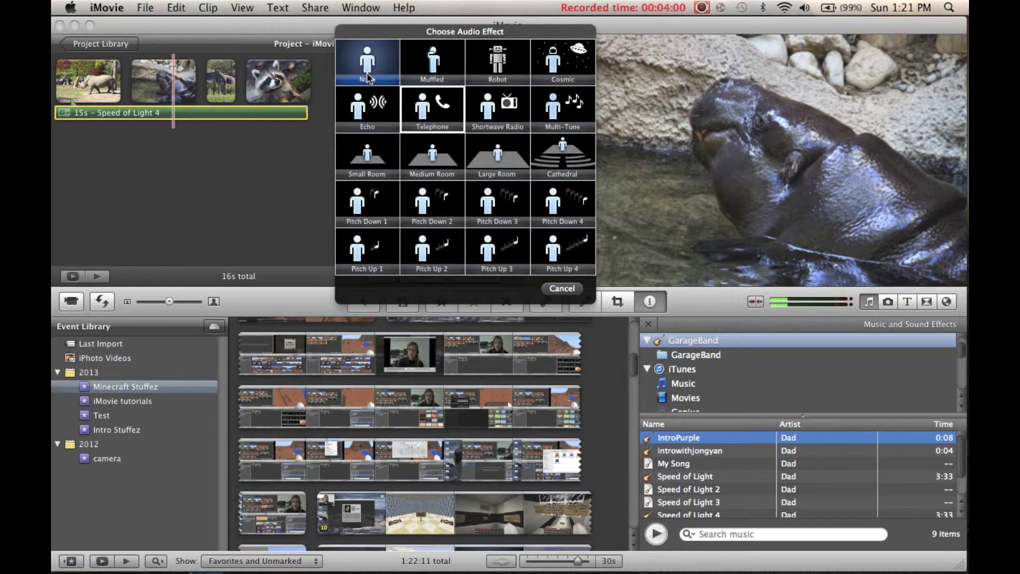
pyautogui.click(368, 78)
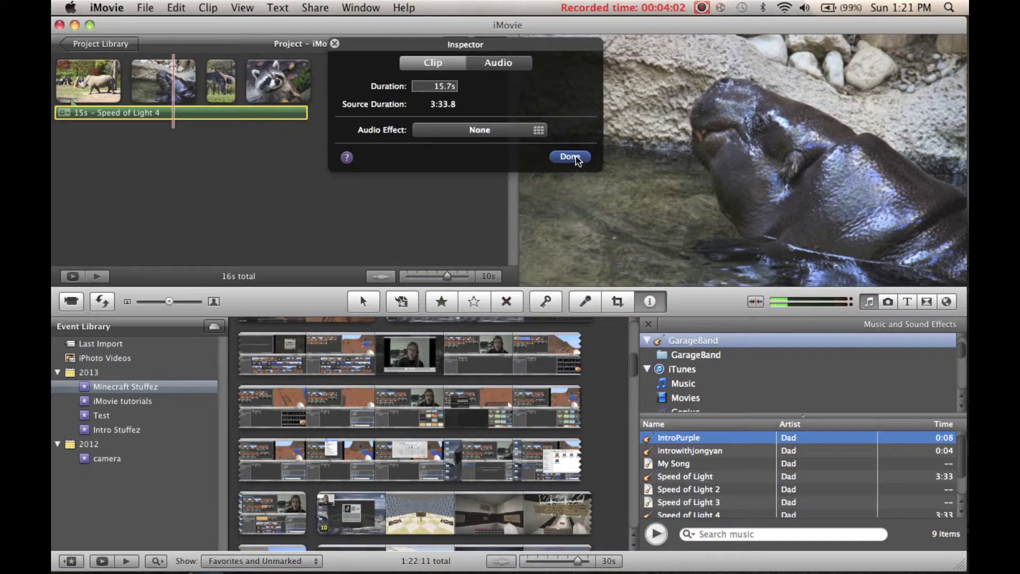
pyautogui.click(569, 156)
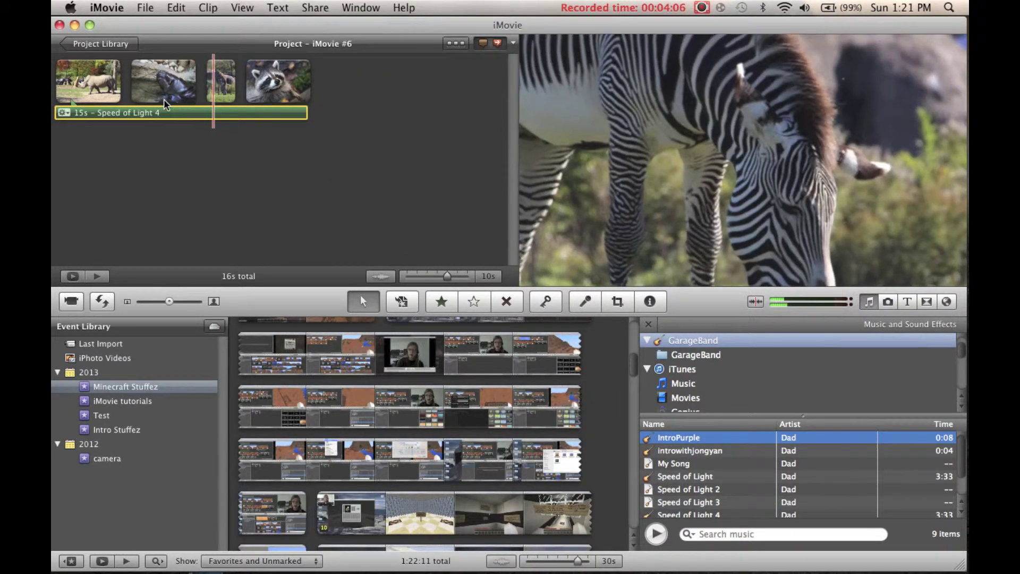
# - Switch the music's equalizer to Custom and turn the equalizer off
pyautogui.doubleClick(182, 113)
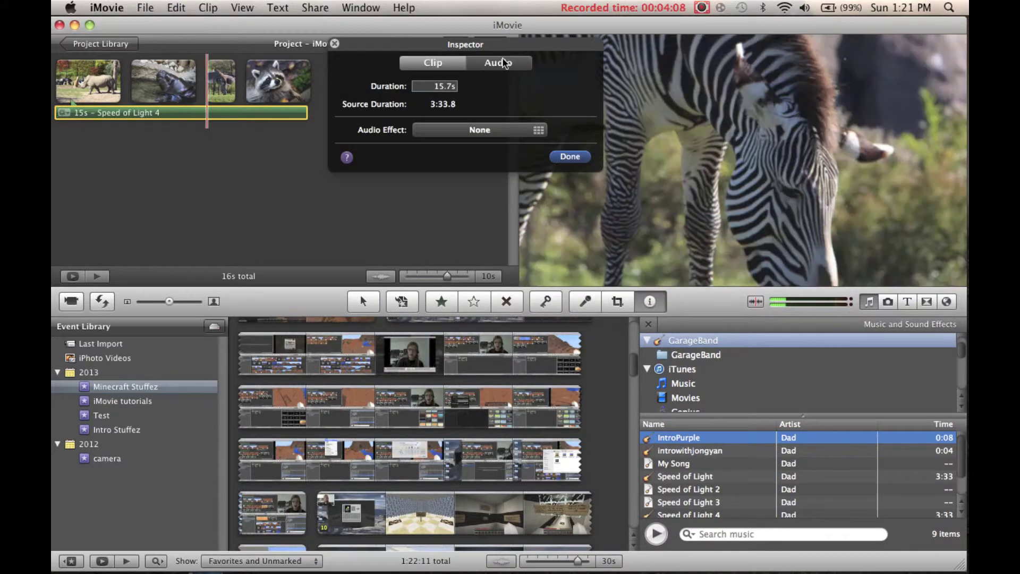
pyautogui.click(483, 64)
pyautogui.click(435, 243)
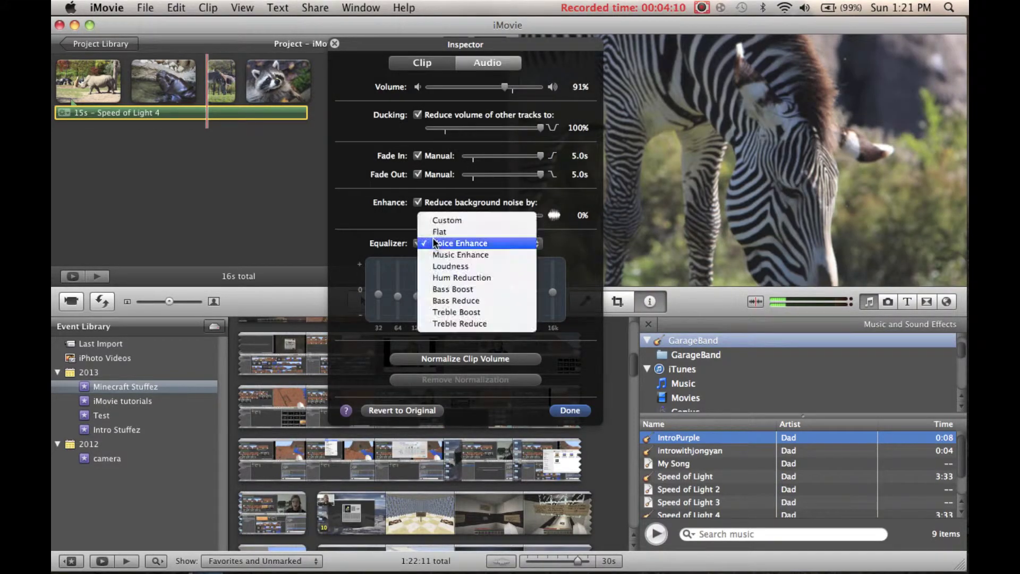
pyautogui.click(442, 219)
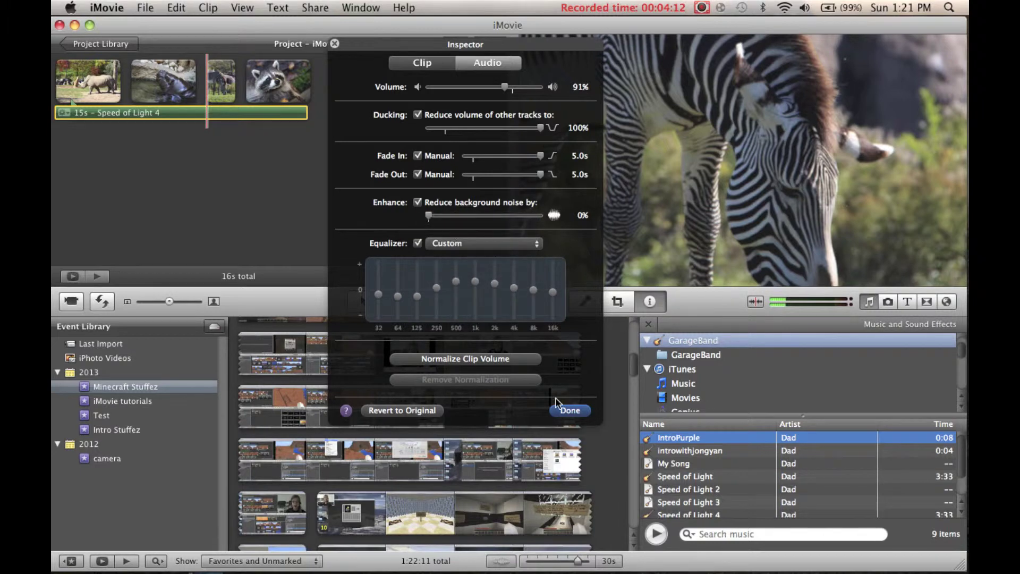
pyautogui.click(506, 245)
pyautogui.click(505, 245)
pyautogui.click(417, 244)
pyautogui.click(471, 244)
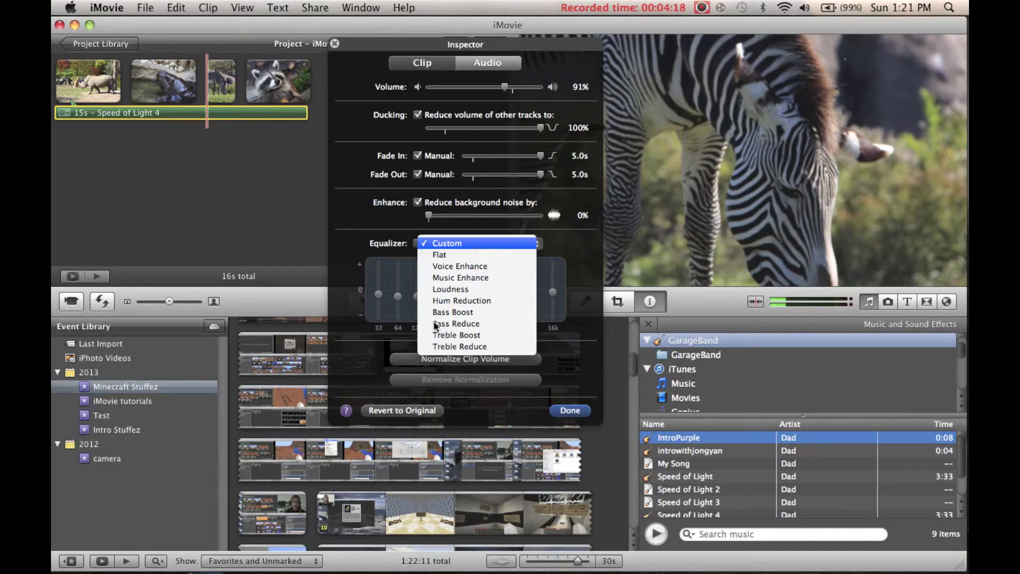
pyautogui.click(395, 363)
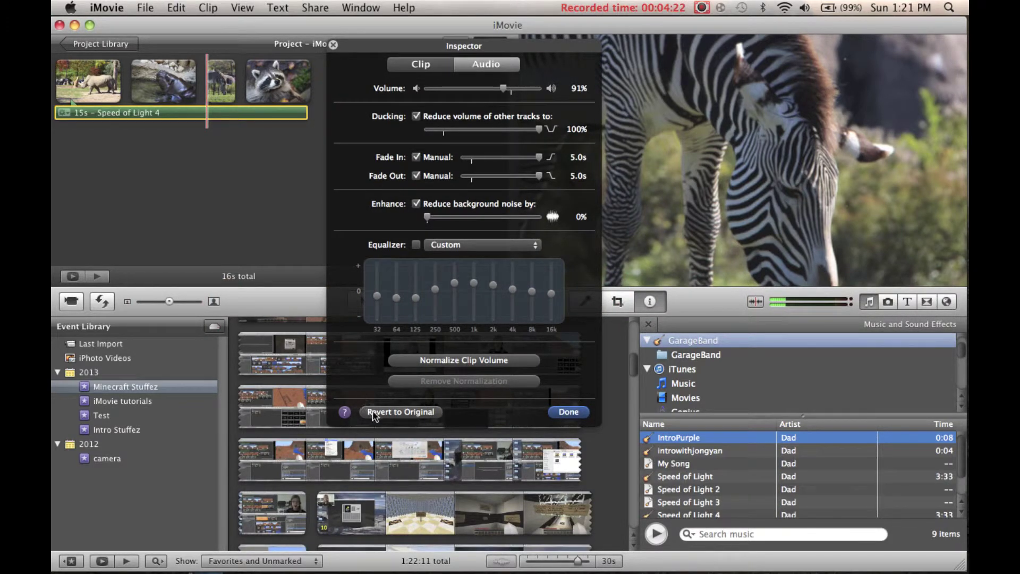
# - Revert the music clip's audio to original, then choose the Voice Enhance equalizer preset
pyautogui.click(402, 415)
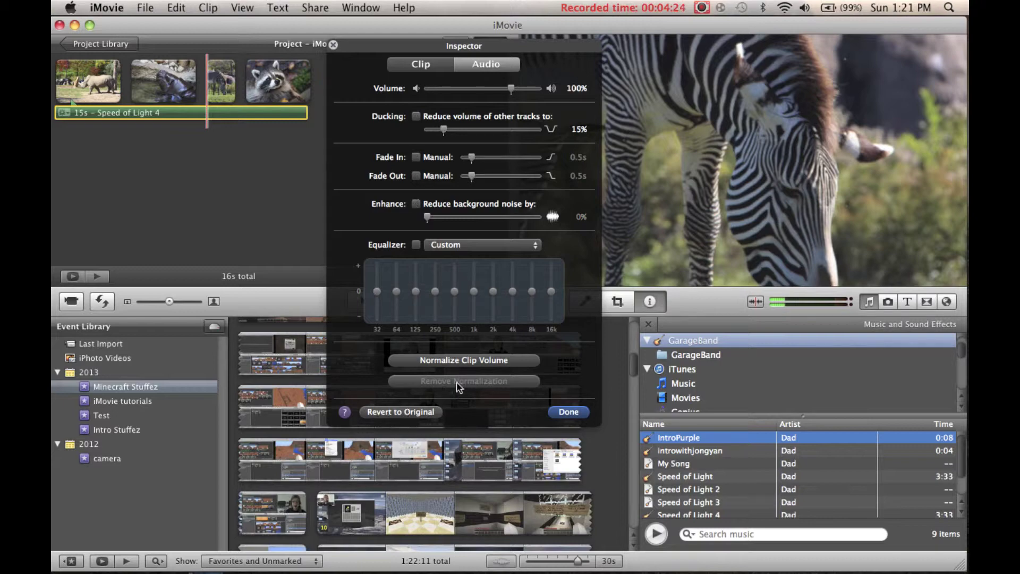
pyautogui.click(581, 418)
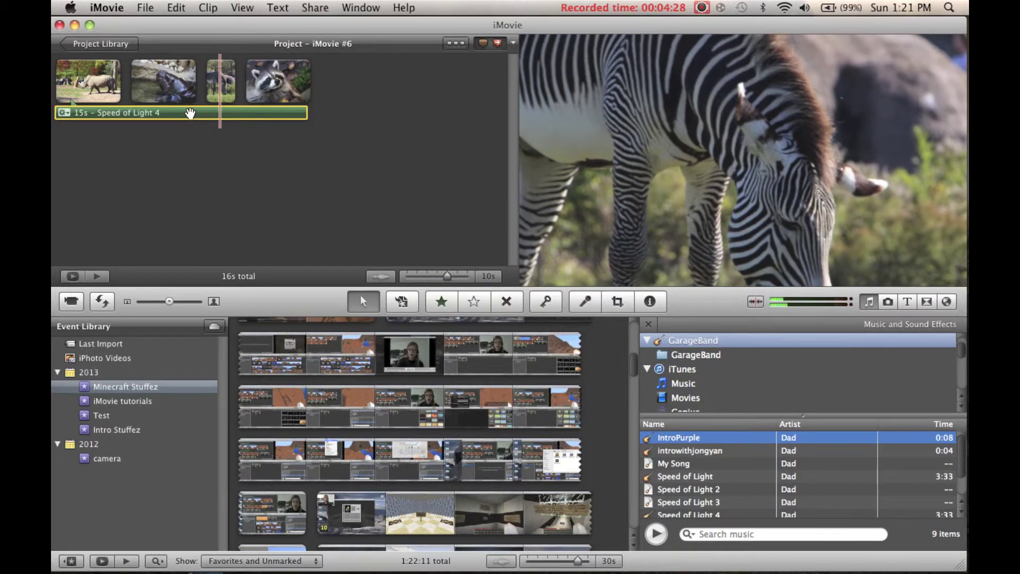
pyautogui.doubleClick(190, 113)
pyautogui.click(488, 64)
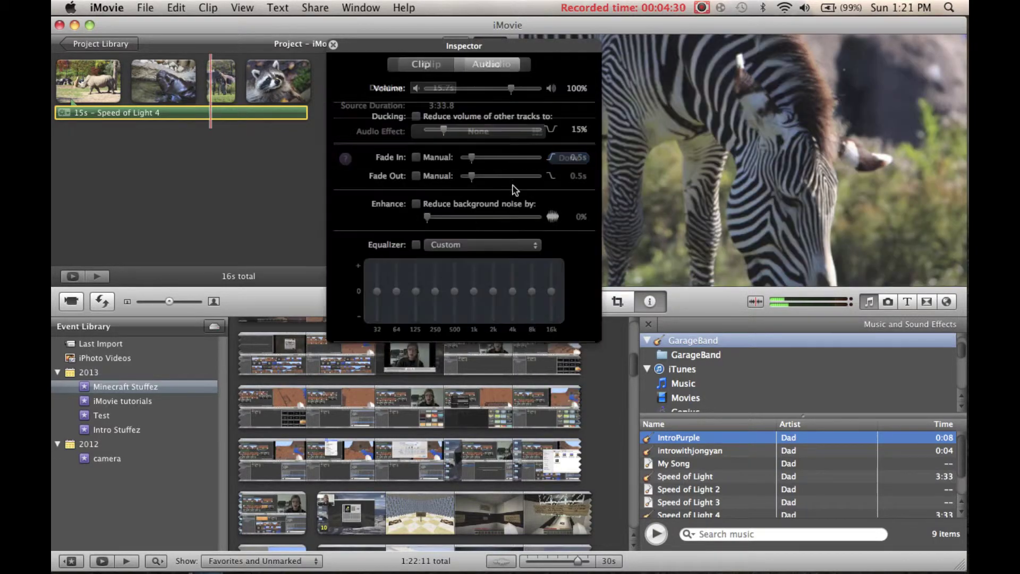
pyautogui.click(484, 244)
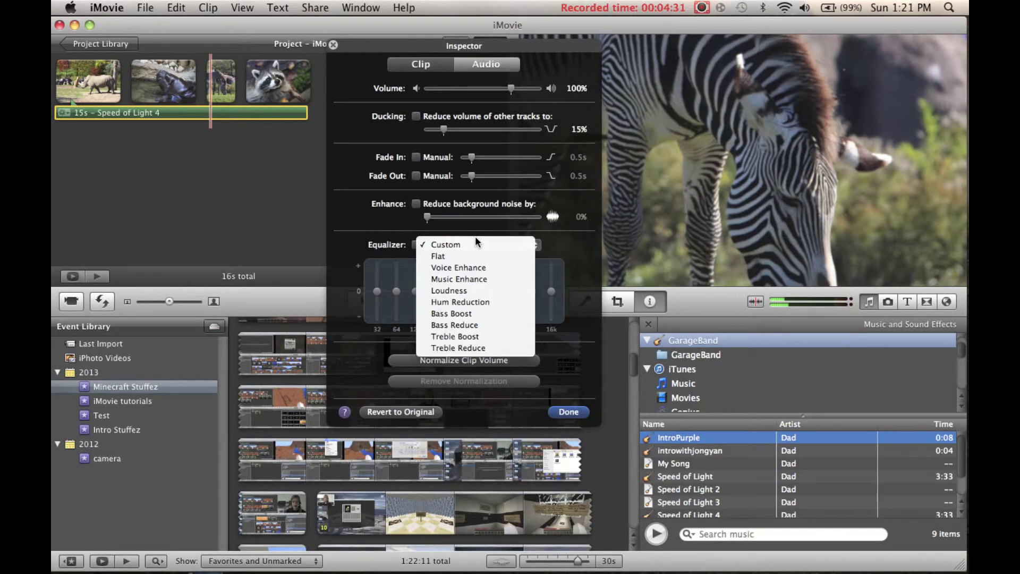
pyautogui.click(474, 267)
pyautogui.click(567, 413)
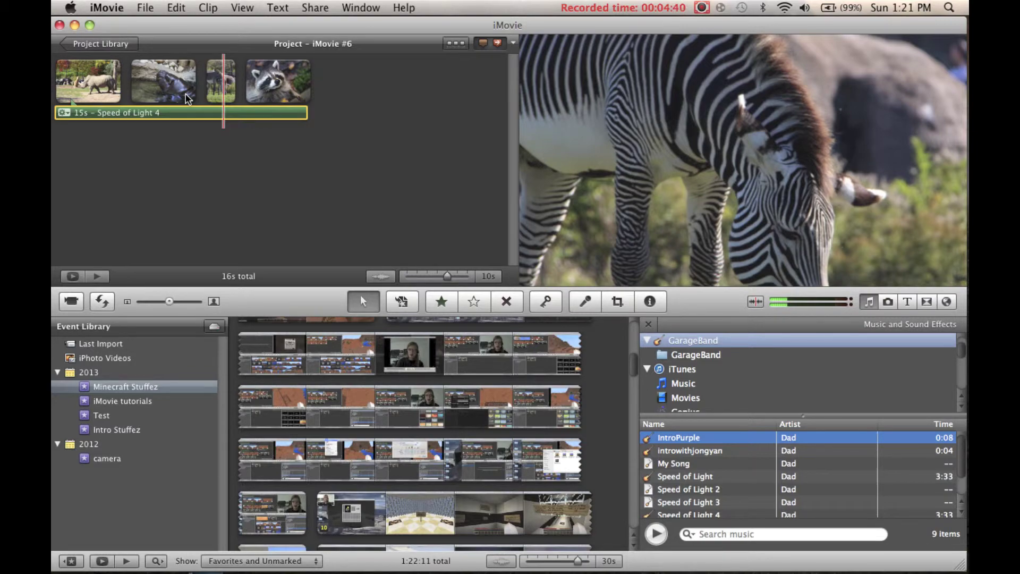
# - View the hippo photo's colour adjustments, then open the Speed of Light 4 clip's settings
pyautogui.doubleClick(187, 102)
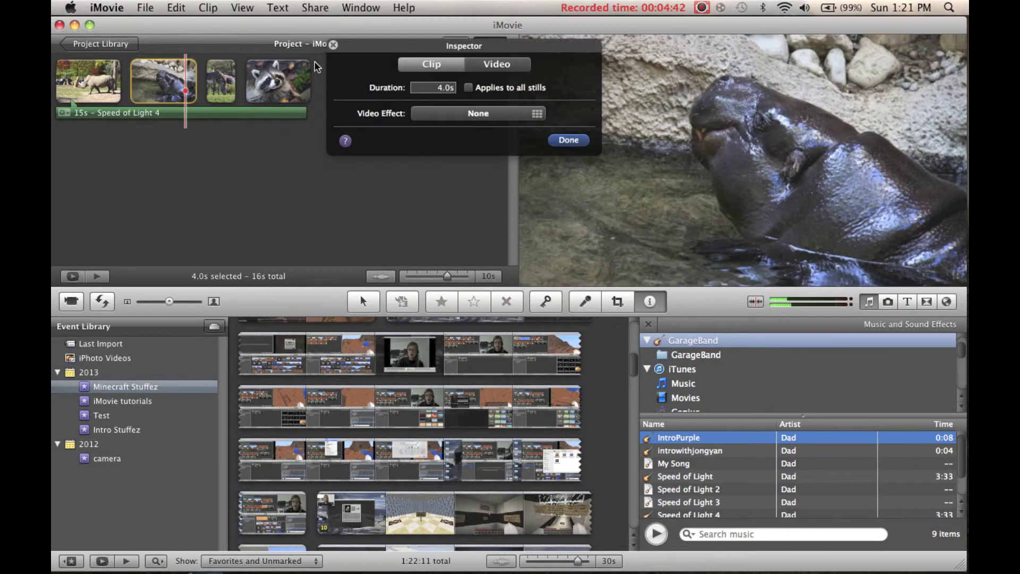
pyautogui.click(499, 63)
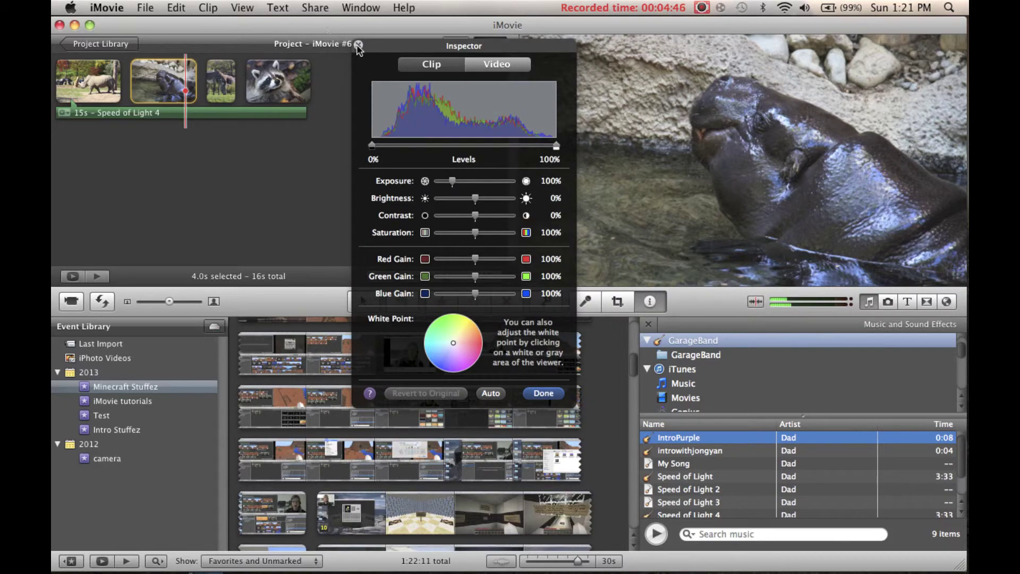
pyautogui.doubleClick(279, 114)
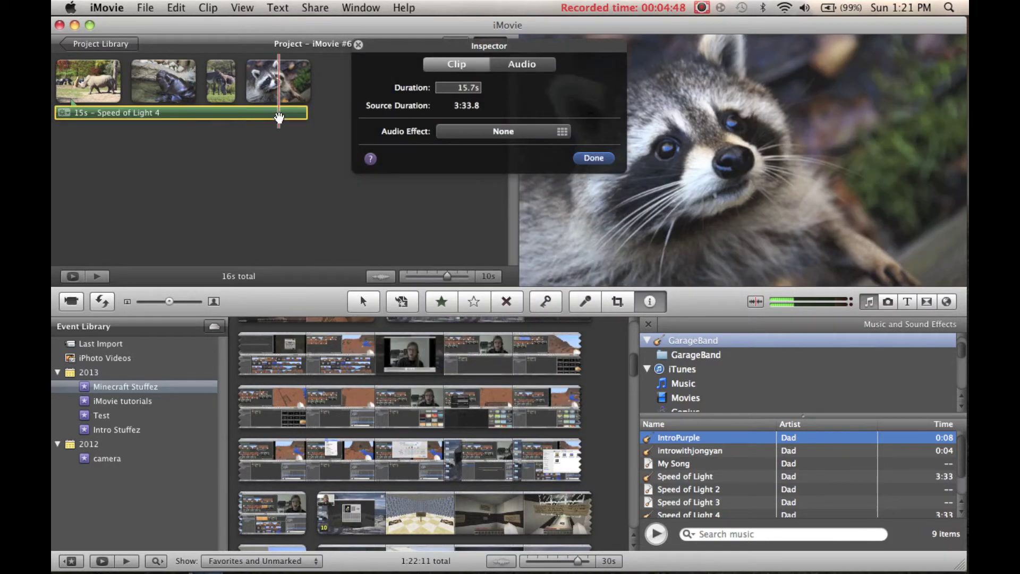